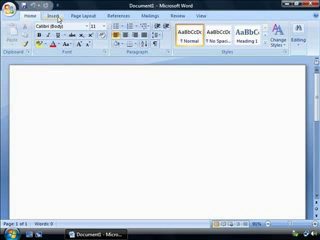
Open Insert > Quick Parts and show the Document Property list with Author highlighted.
left_click(55, 16)
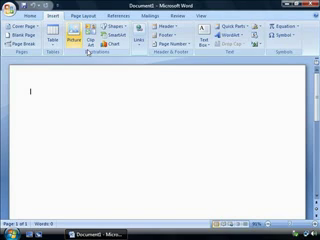
left_click(235, 26)
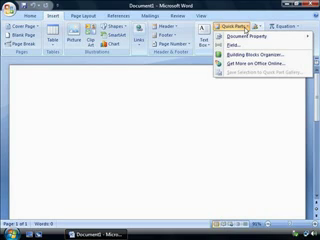
mouse_move(255, 36)
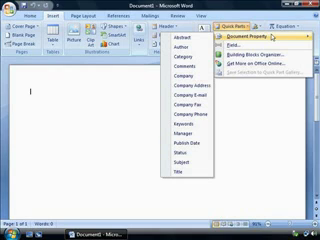
left_click(185, 46)
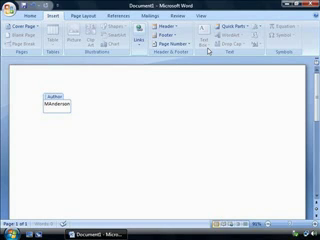
key("ctrl+z")
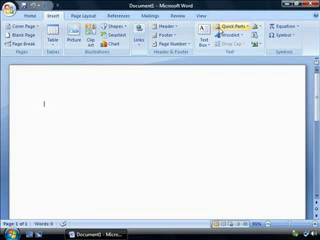
left_click(233, 26)
mouse_move(245, 37)
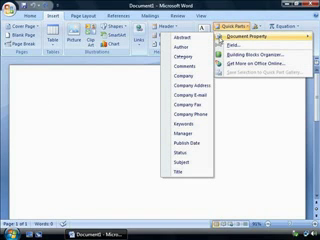